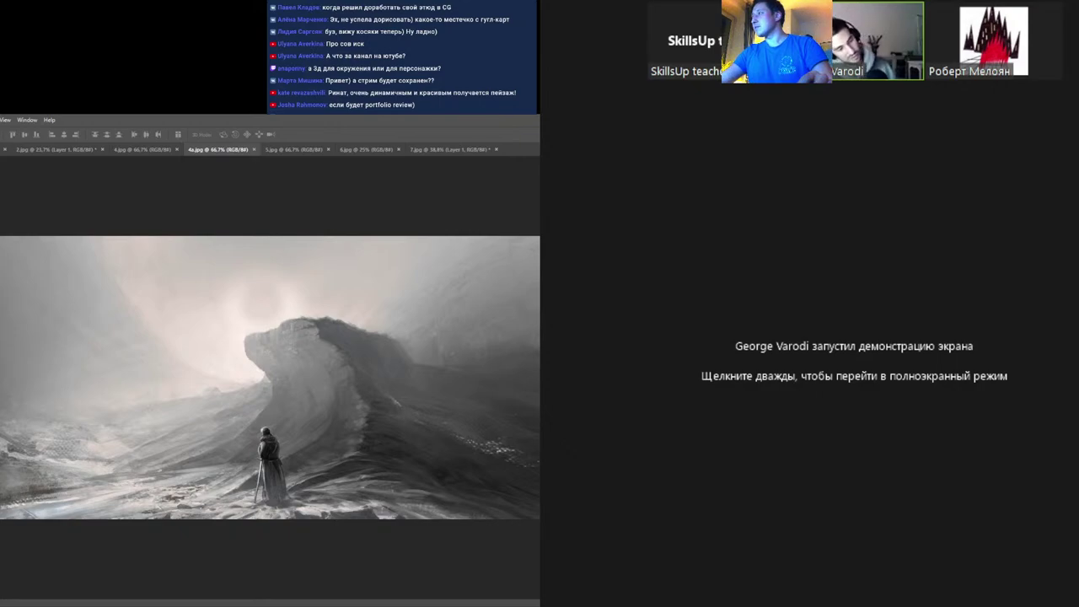
Open 4b.jpg as a separate document, leaving it as is without color management.
left_click_drag(217, 149, 527, 152)
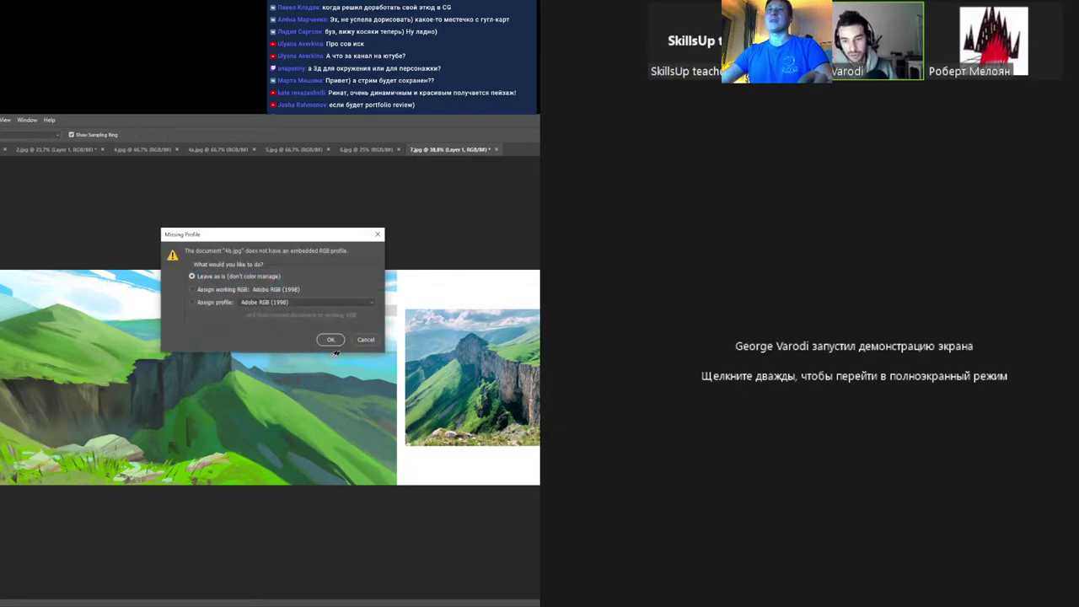
left_click(329, 344)
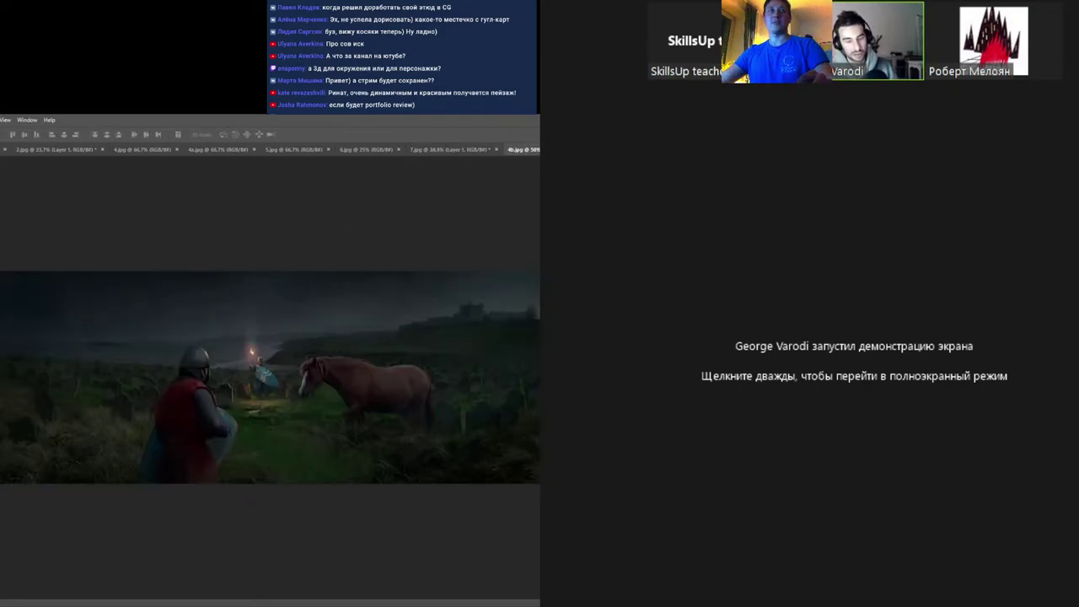
Switch to the rocky landscape painting in Untitled-1 and enlarge it for review.
key("ctrl+Tab")
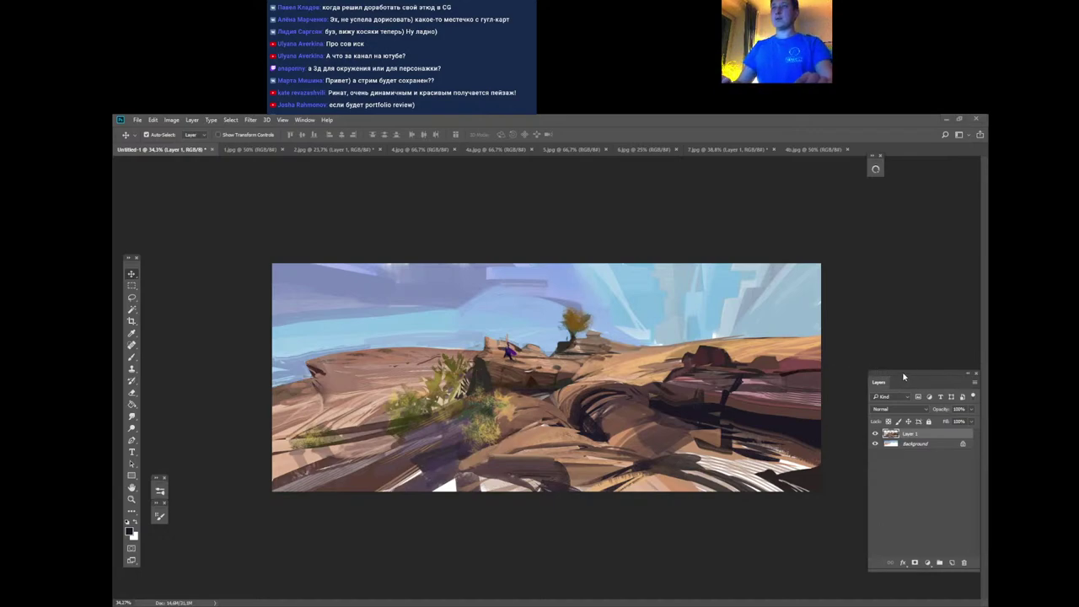
left_click_drag(902, 372, 899, 365)
key("z")
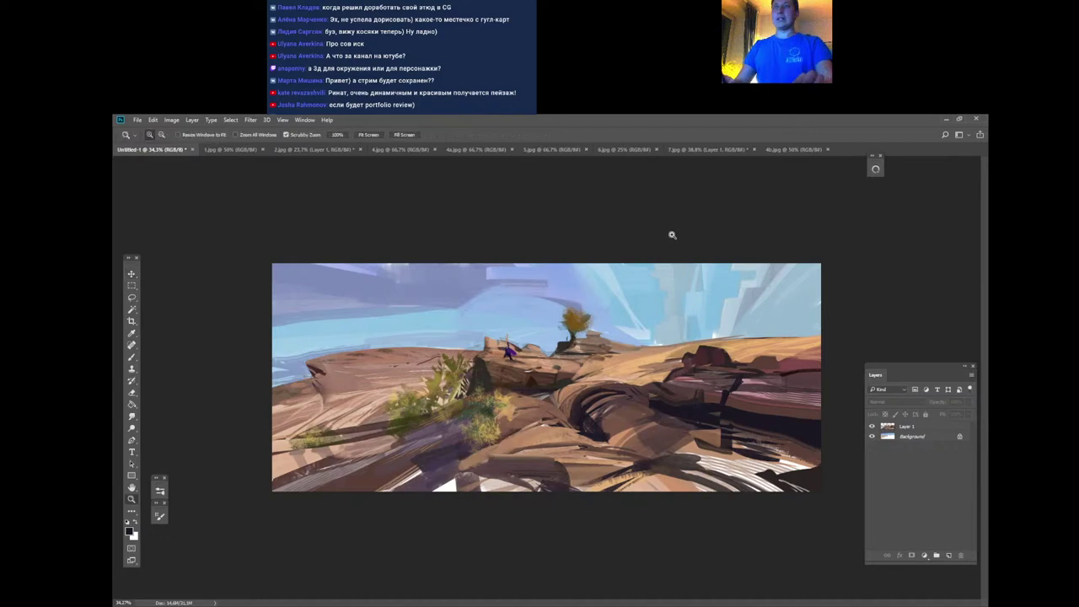
left_click_drag(670, 233, 682, 238)
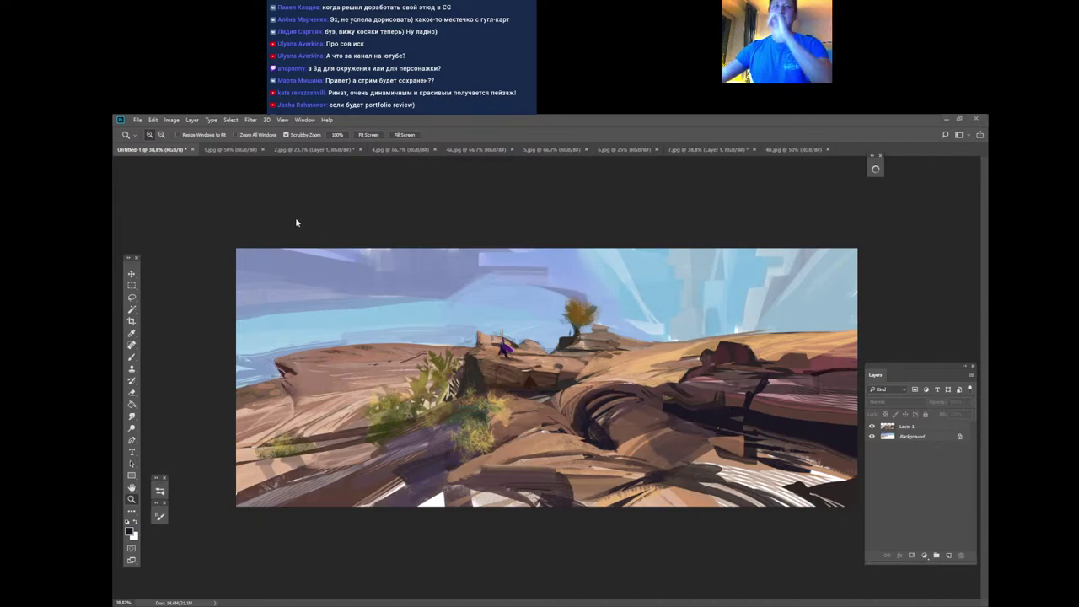
Examine the snowy road study next to its reference picture in 1.jpg.
left_click(230, 149)
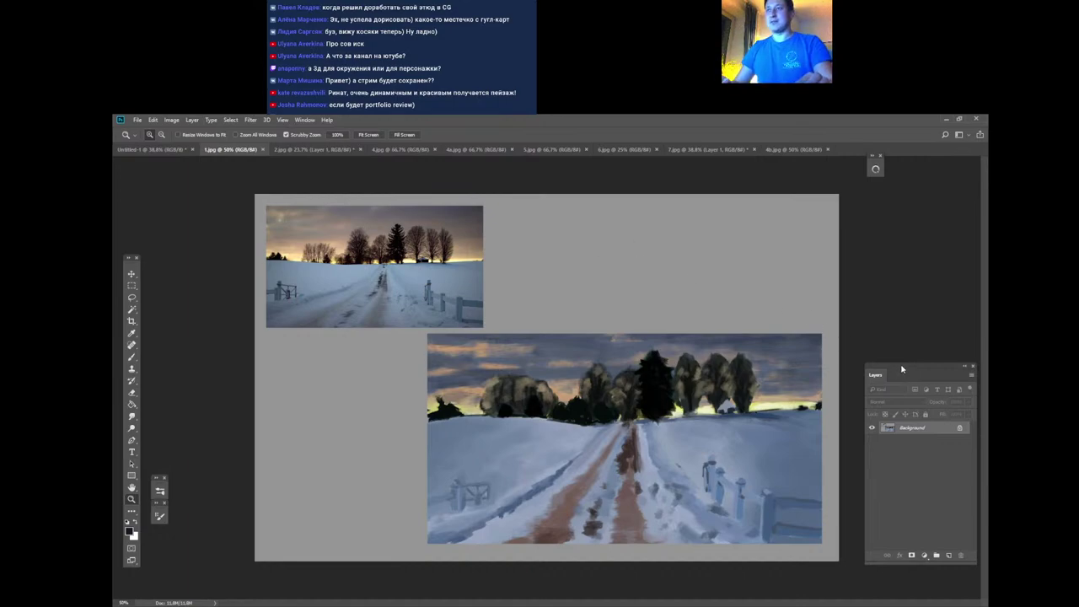
left_click_drag(903, 376, 906, 372)
scroll(856, 299, "up", 2)
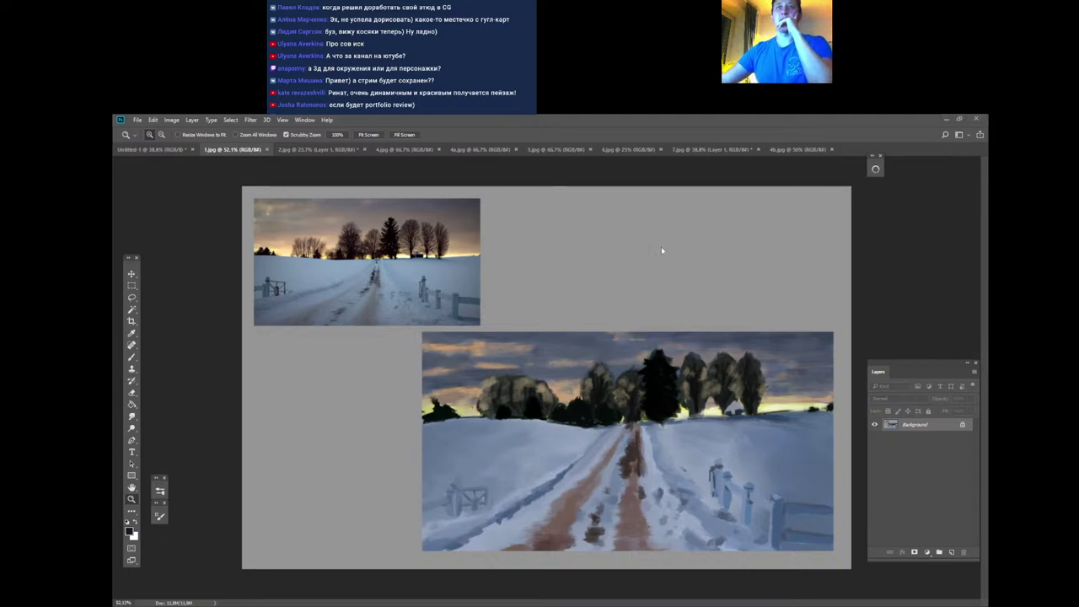
Examine the green tree and rock pile studies in 2.jpg.
left_click(317, 150)
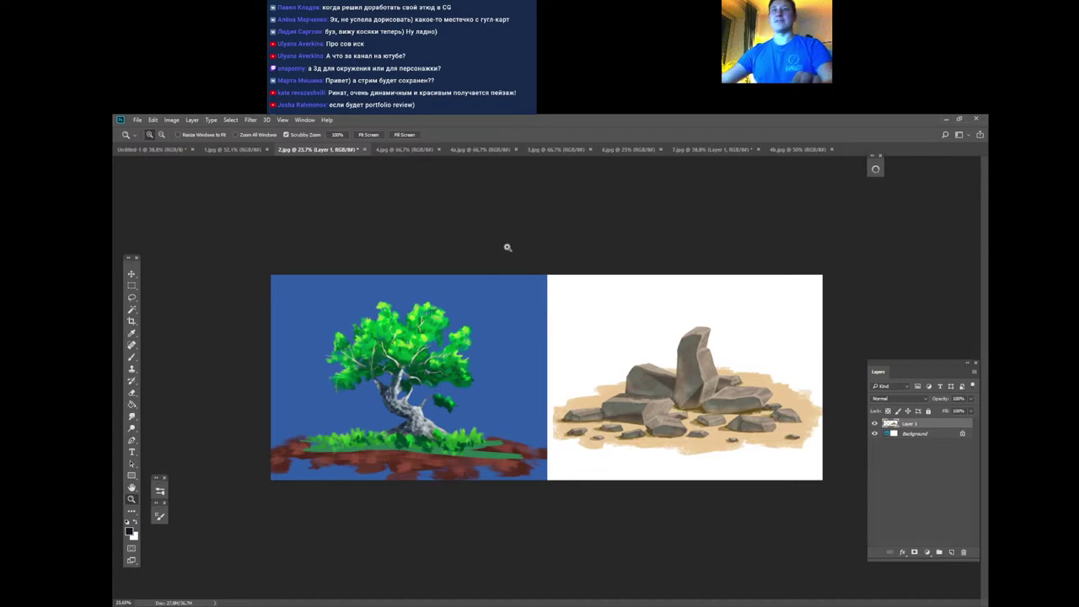
key("ctrl+plus")
mouse_move(907, 364)
left_mouse_down()
mouse_move(912, 377)
mouse_move(908, 365)
left_mouse_up()
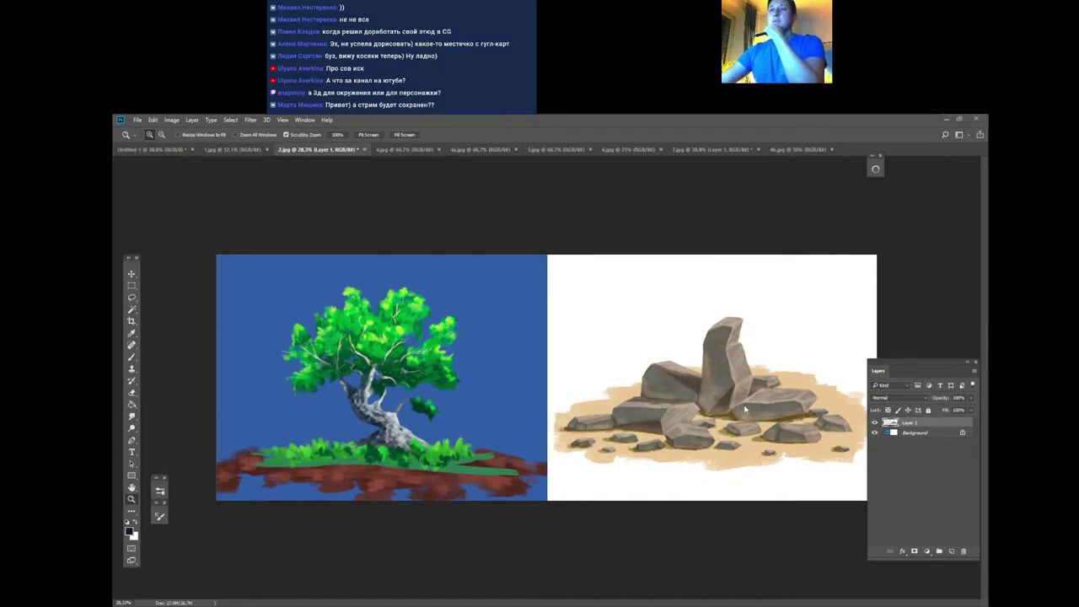
Show the dark graveyard scene in 4.jpg, collapse the Layers panel and move the floating panels away from the artwork.
left_click(404, 149)
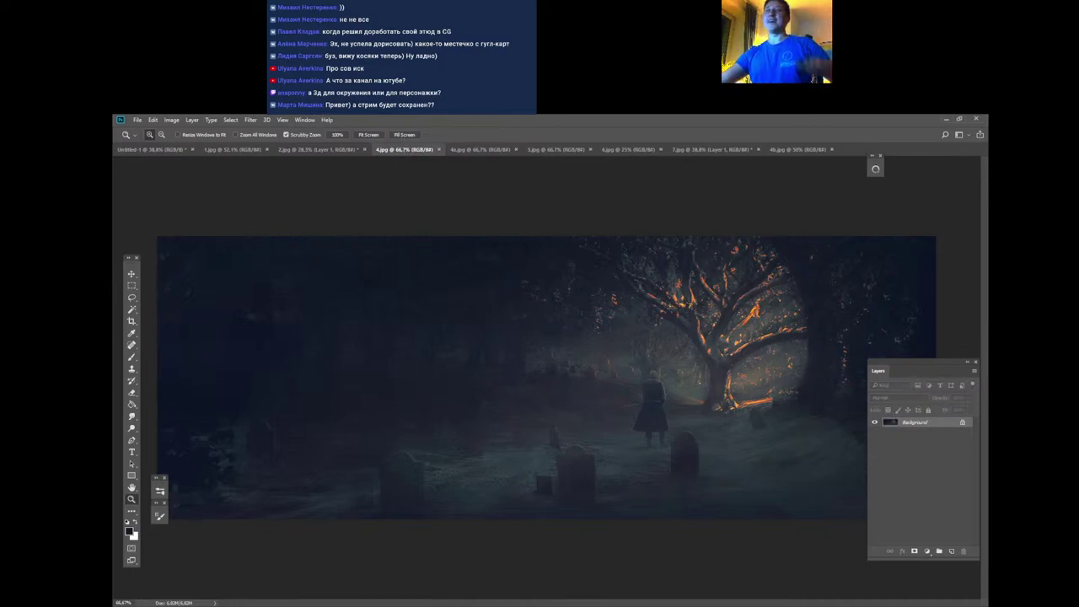
left_click(966, 364)
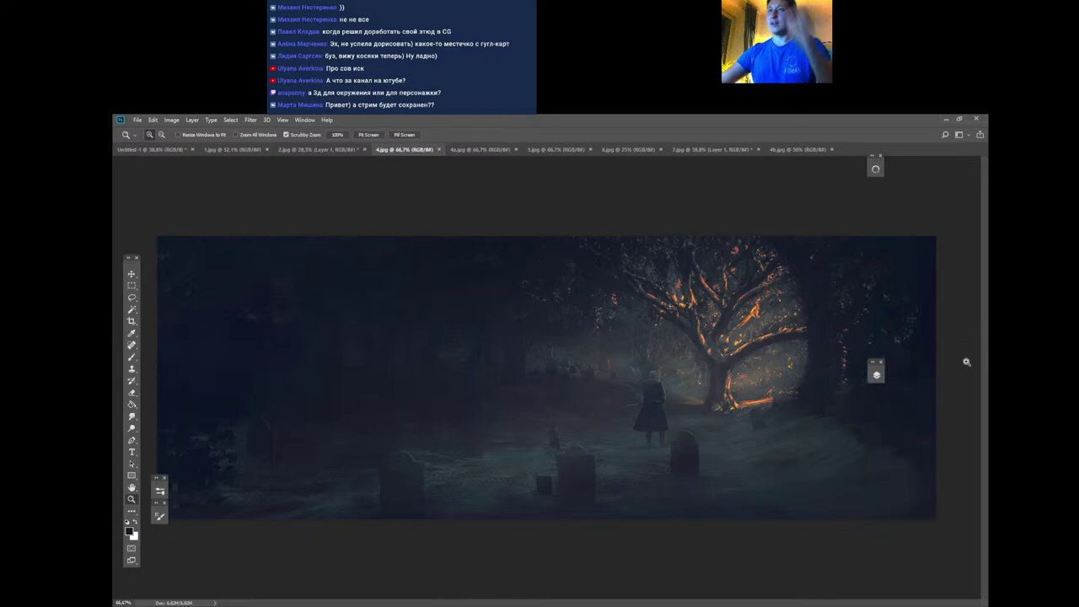
left_click_drag(876, 372, 947, 414)
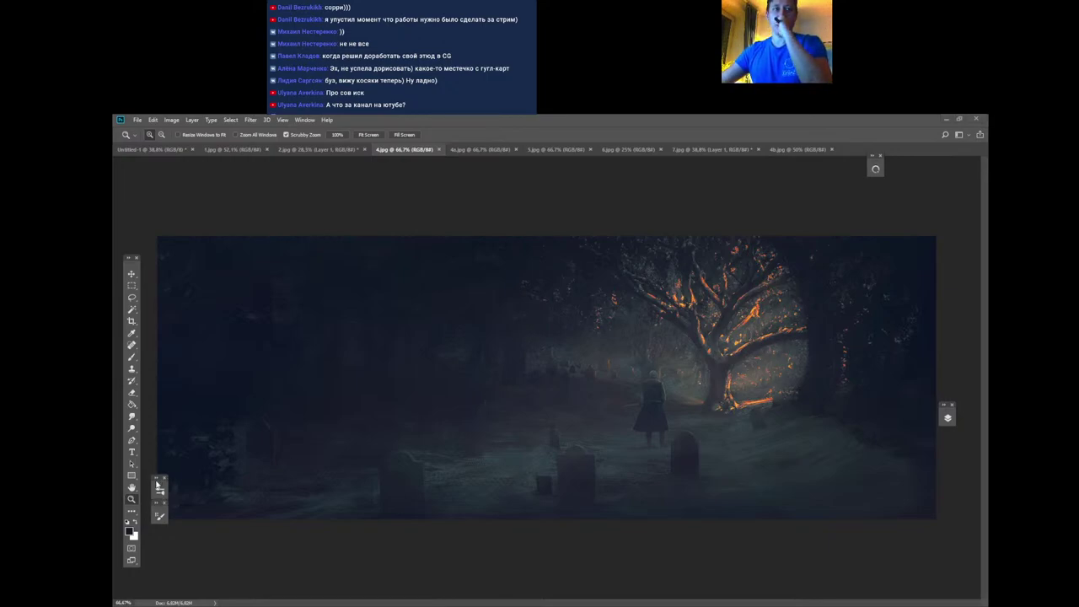
left_click_drag(159, 488, 165, 554)
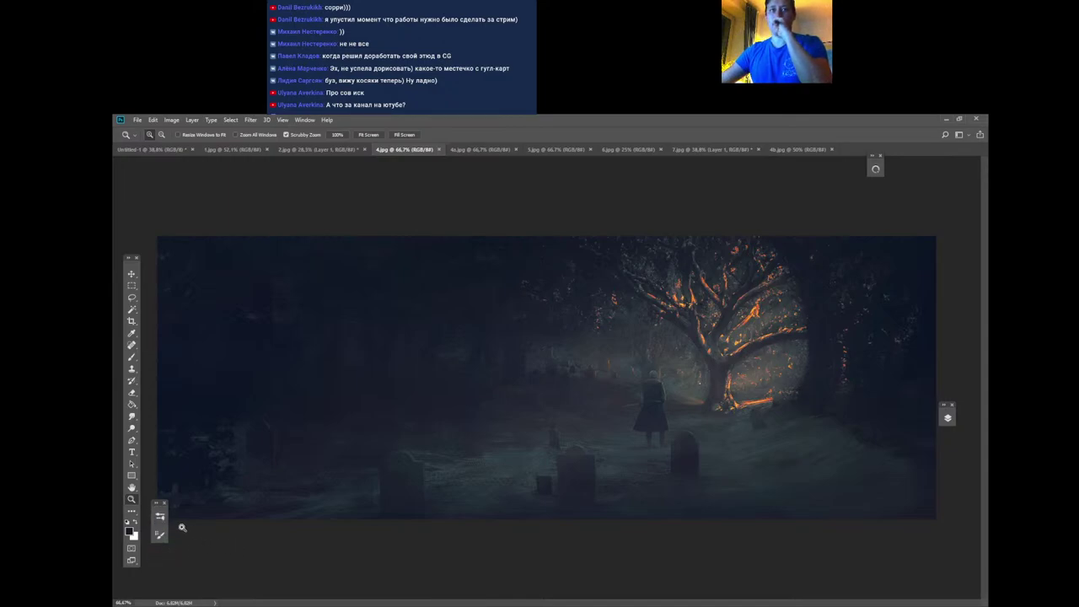
left_click_drag(161, 514, 167, 550)
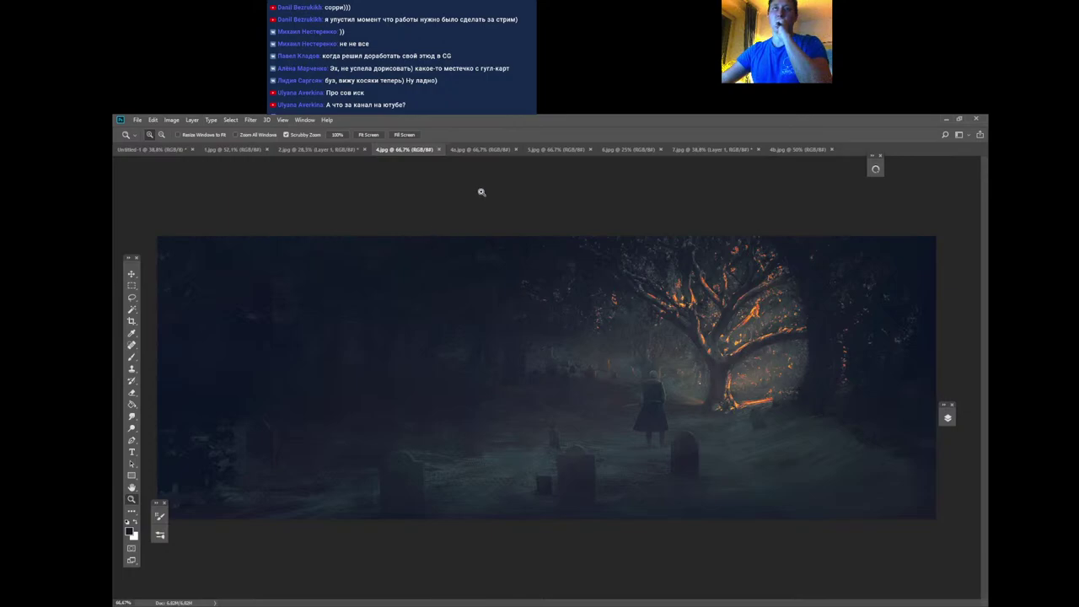
Bring up the grayscale desert scene in 4a.jpg, look at the waterfall painting 9.jpg in the image viewer, and return to 4a.jpg.
left_click(482, 151)
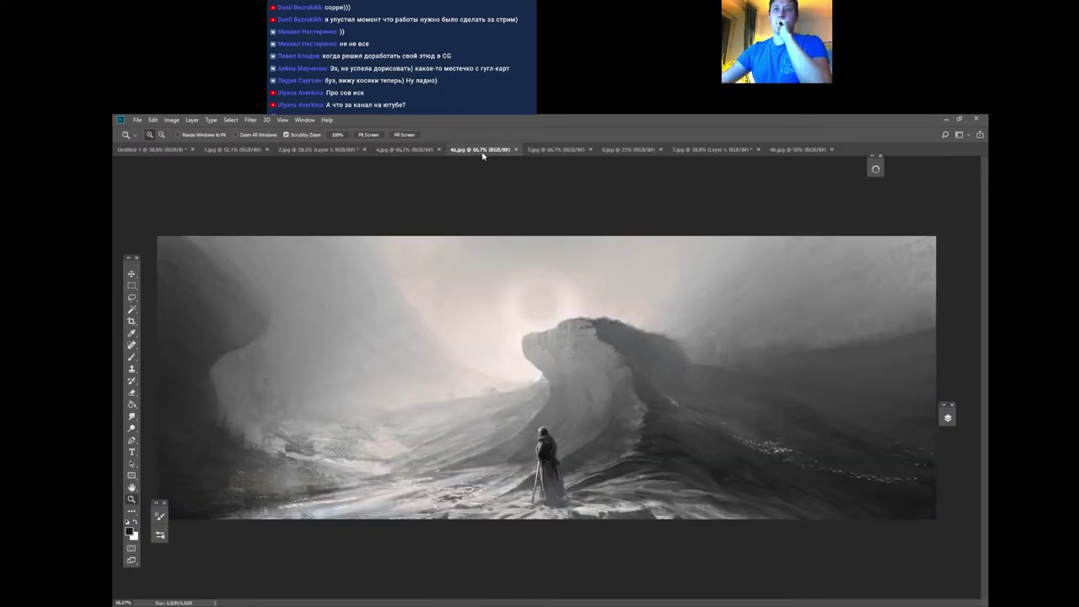
key("ctrl+Tab")
left_click(489, 151)
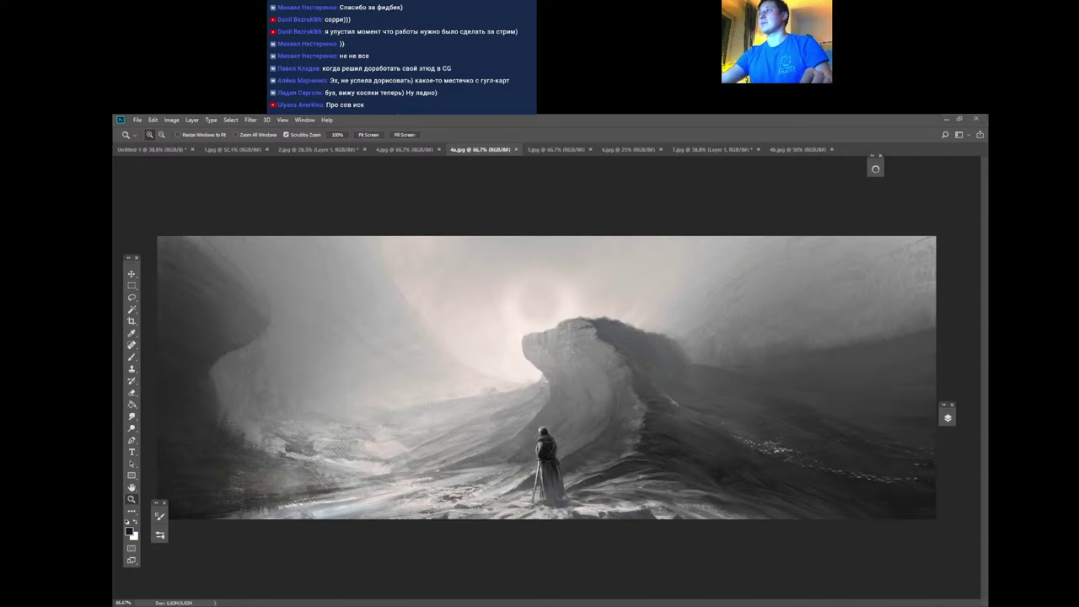
key("alt+Tab")
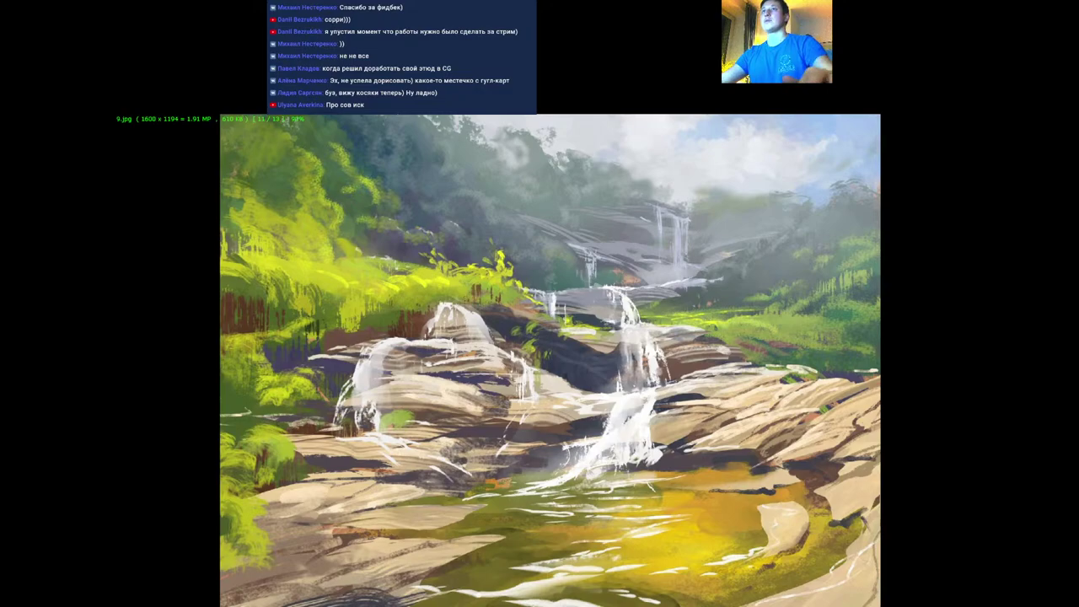
key("alt+Tab")
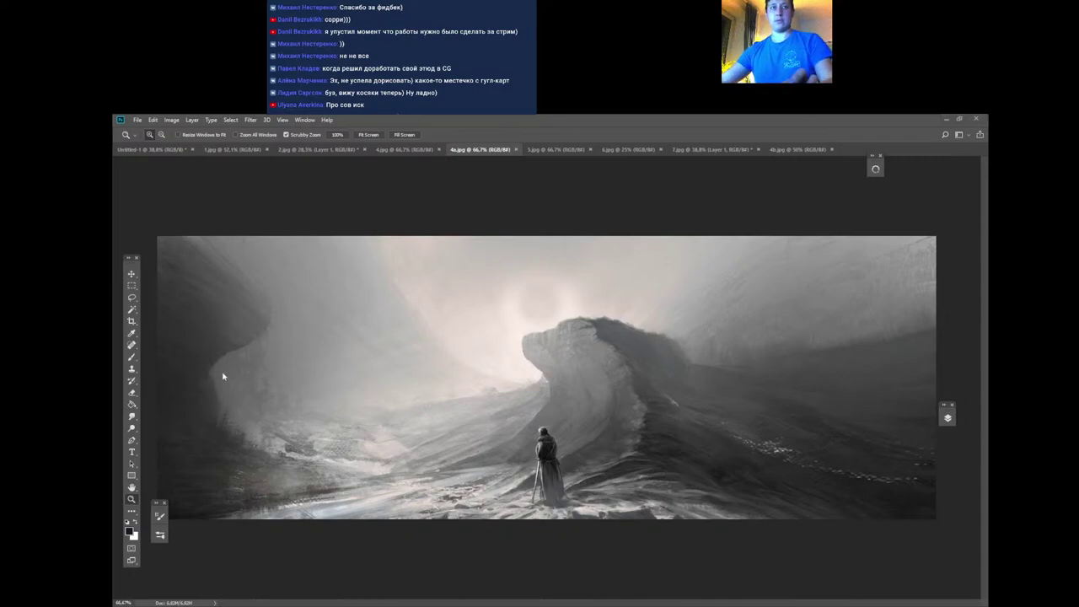
Try cropping the dark cliff off the left side of 4a.jpg, then undo the crop.
key("c")
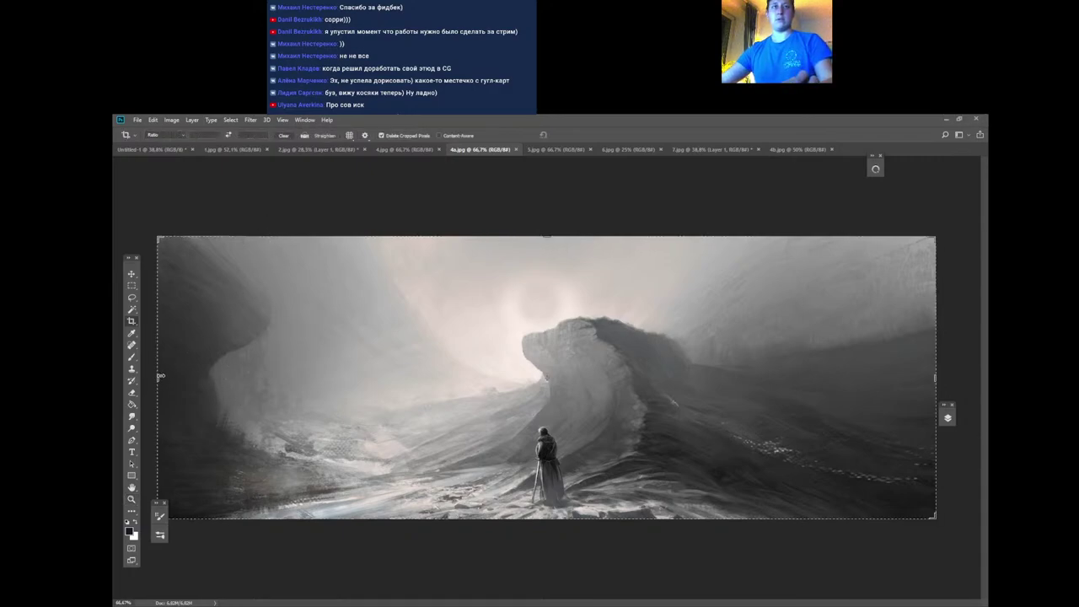
left_click_drag(159, 375, 250, 380)
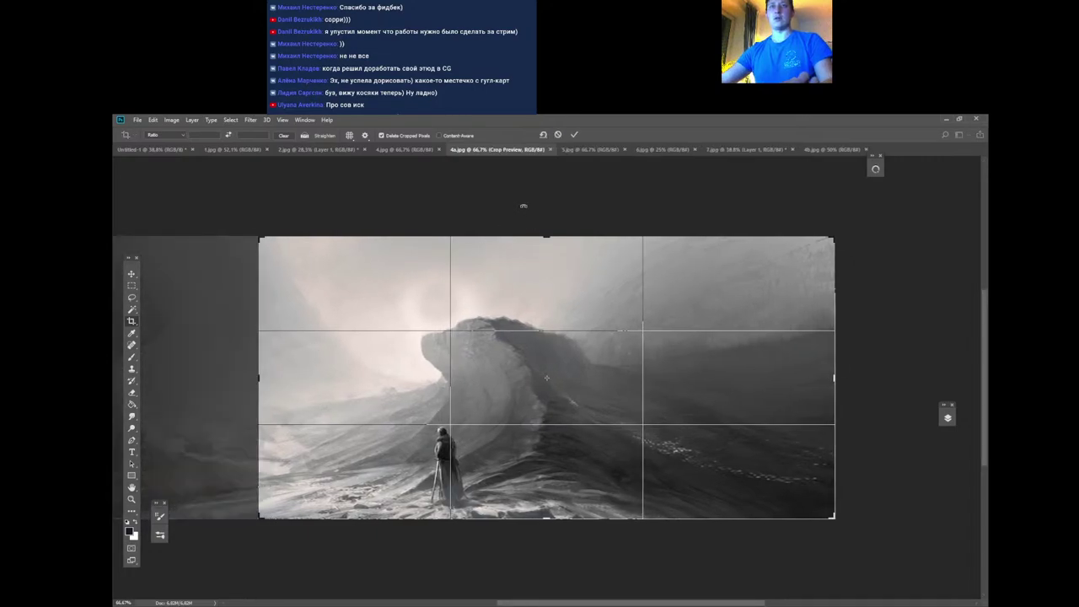
left_click(575, 134)
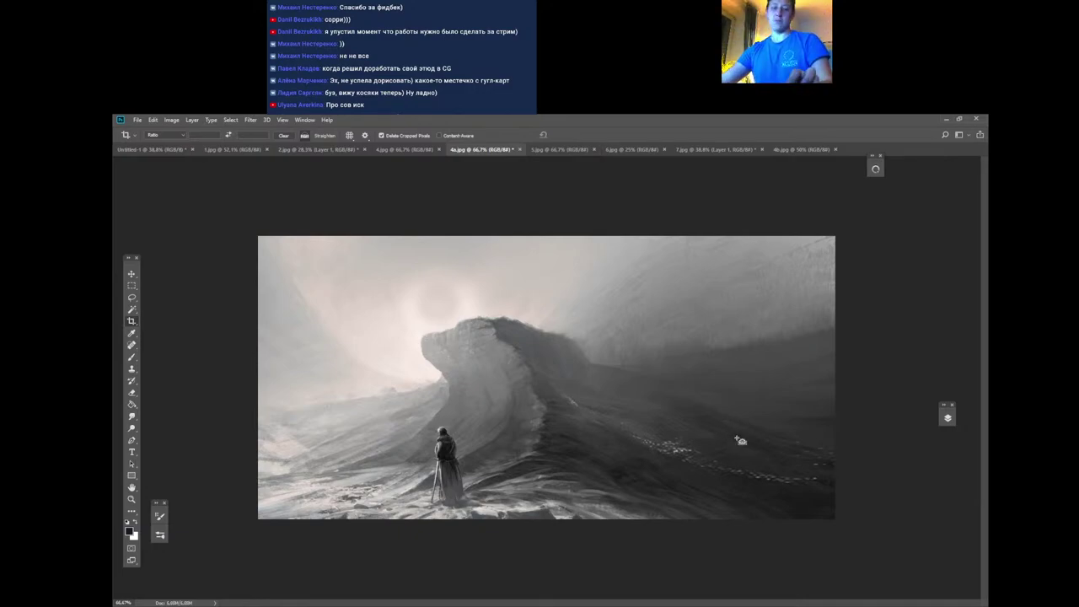
key("ctrl+z")
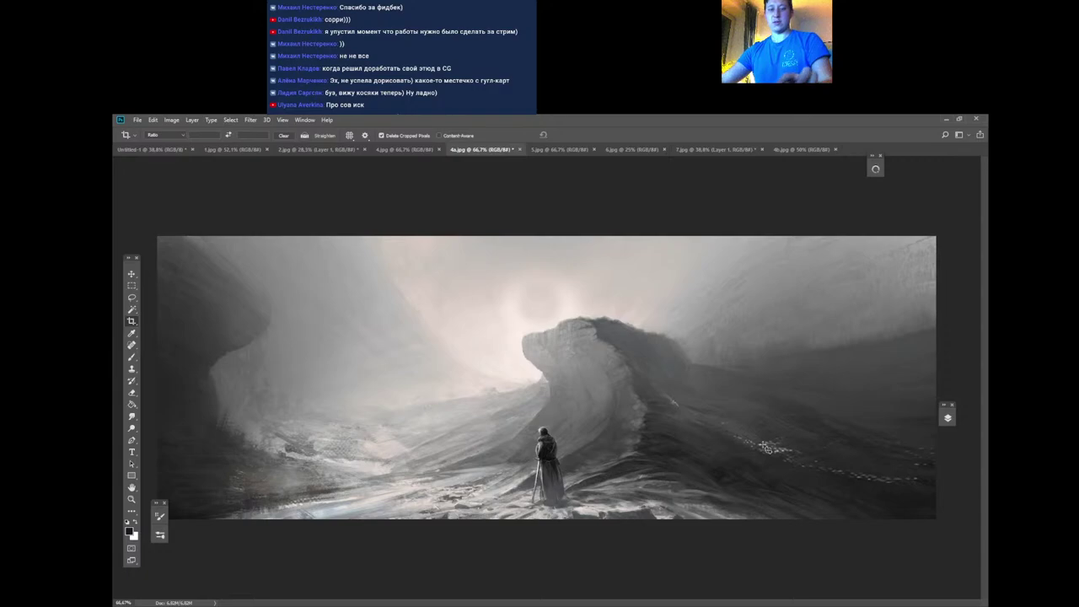
Crop the right side of 4a.jpg so the wanderer and the wave-shaped rock sit in the right part of the frame.
left_click(772, 377)
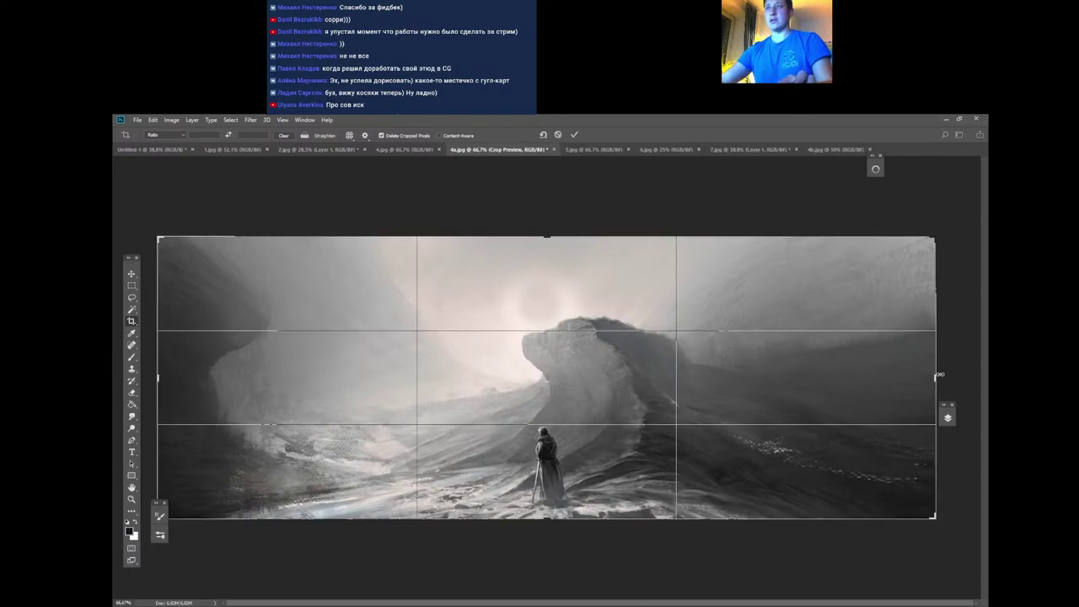
left_click_drag(939, 375, 831, 379)
key("Return")
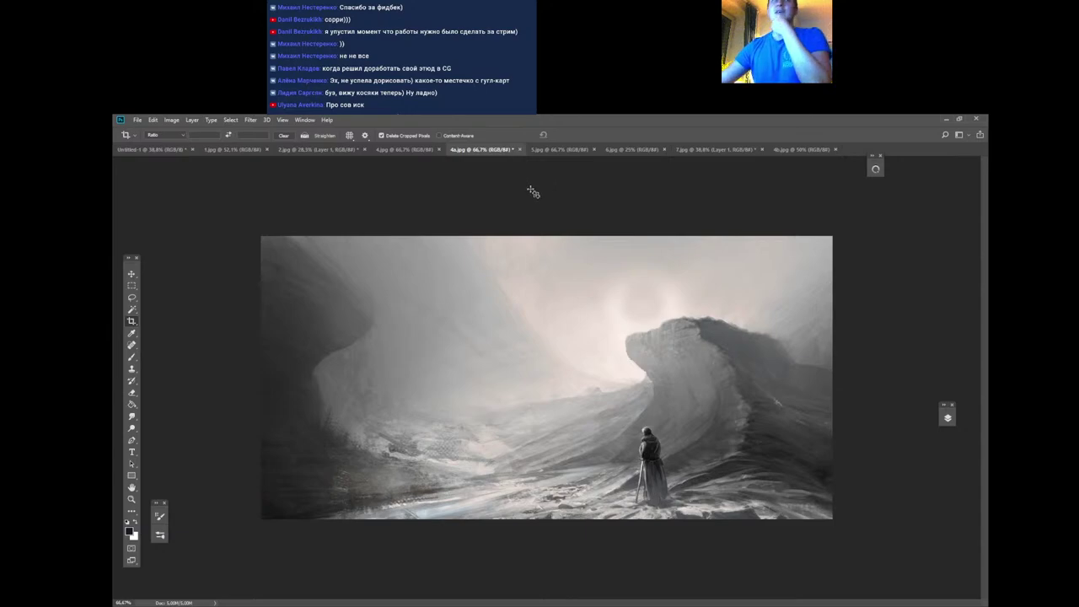
left_click(132, 274)
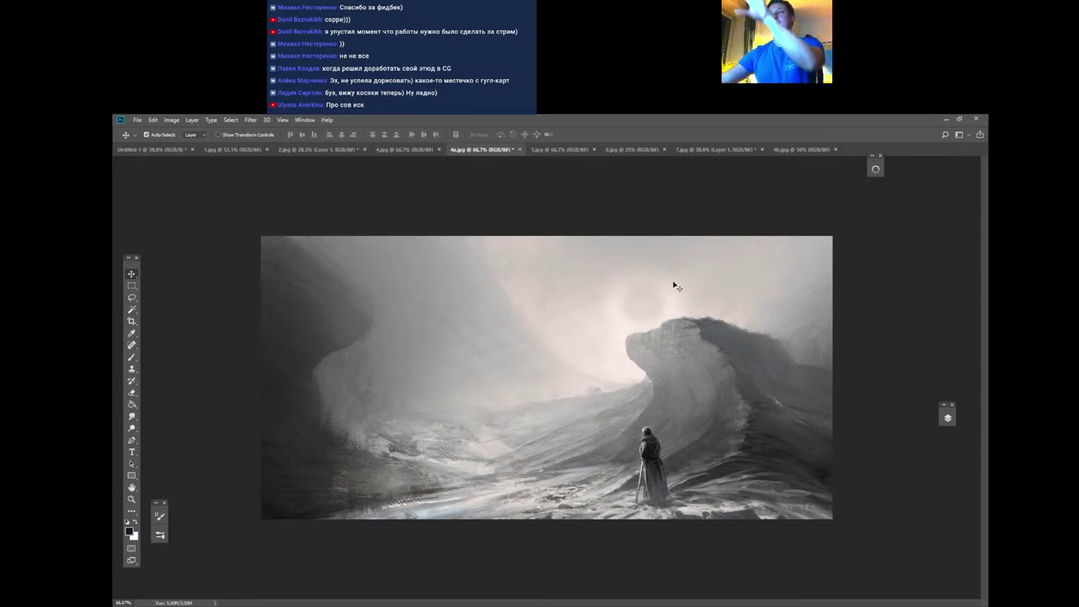
Review the night city scene with the car in 5.jpg, and show 6.jpg in full-screen mode.
left_click(555, 149)
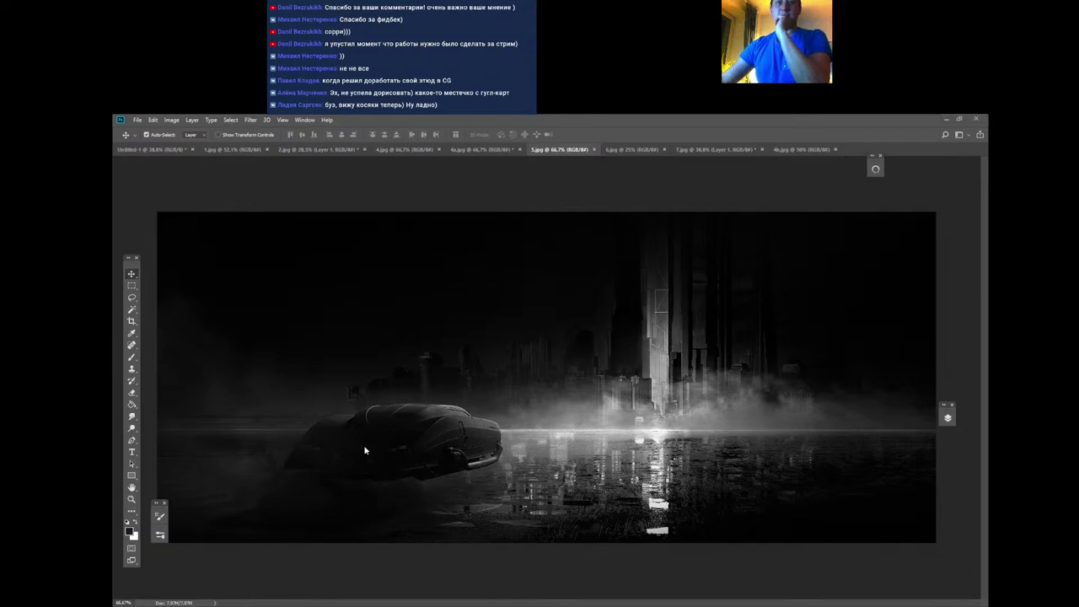
left_click(627, 150)
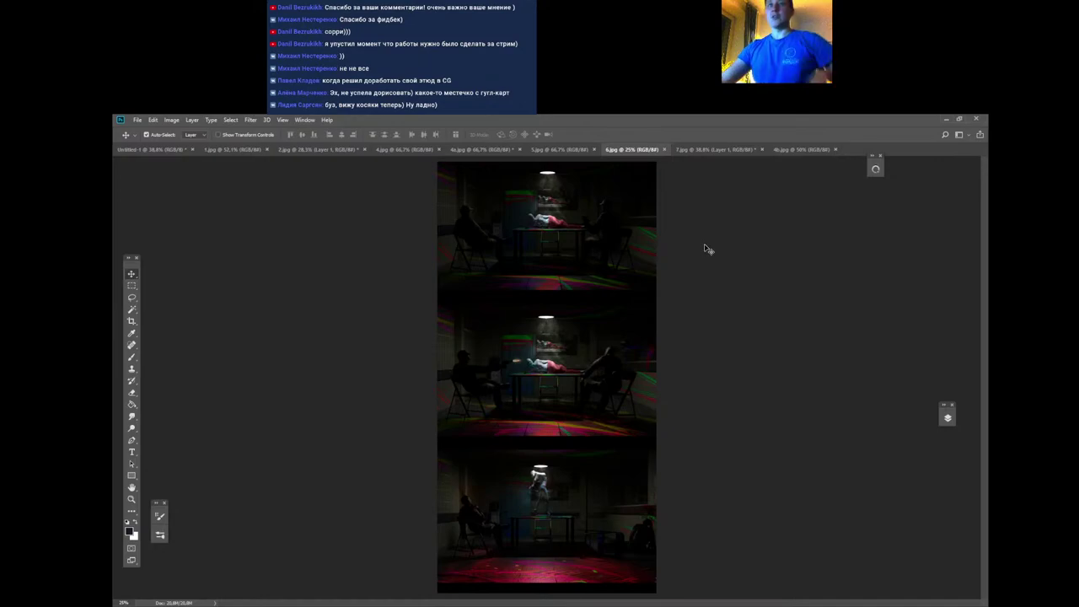
key("f")
key("f")
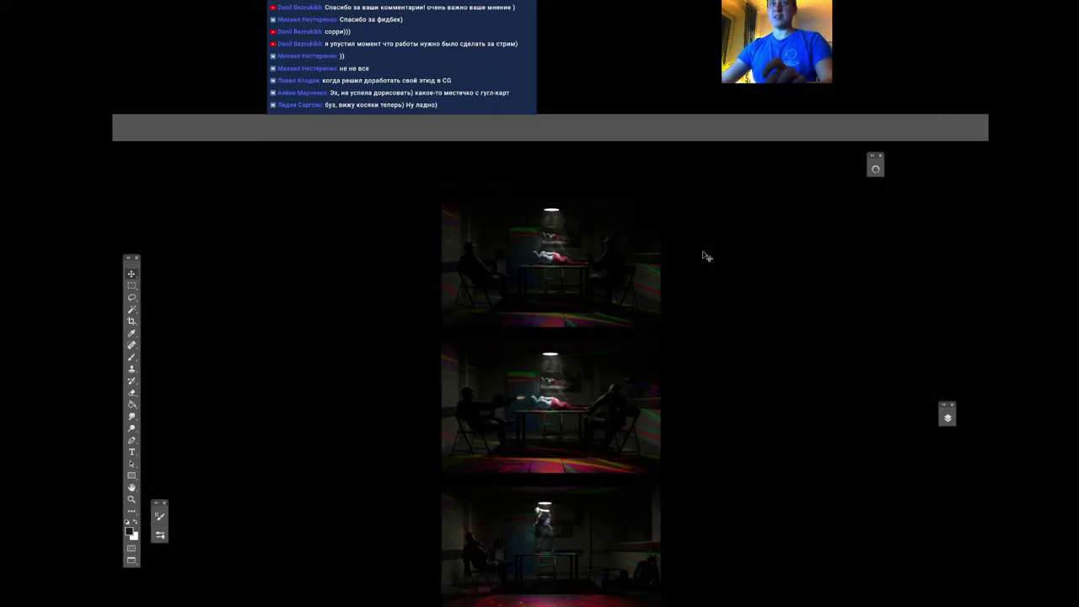
Examine the three dark room panels of 6.jpg up close, from the top scene down to the last one.
scroll(690, 263, "up", 2)
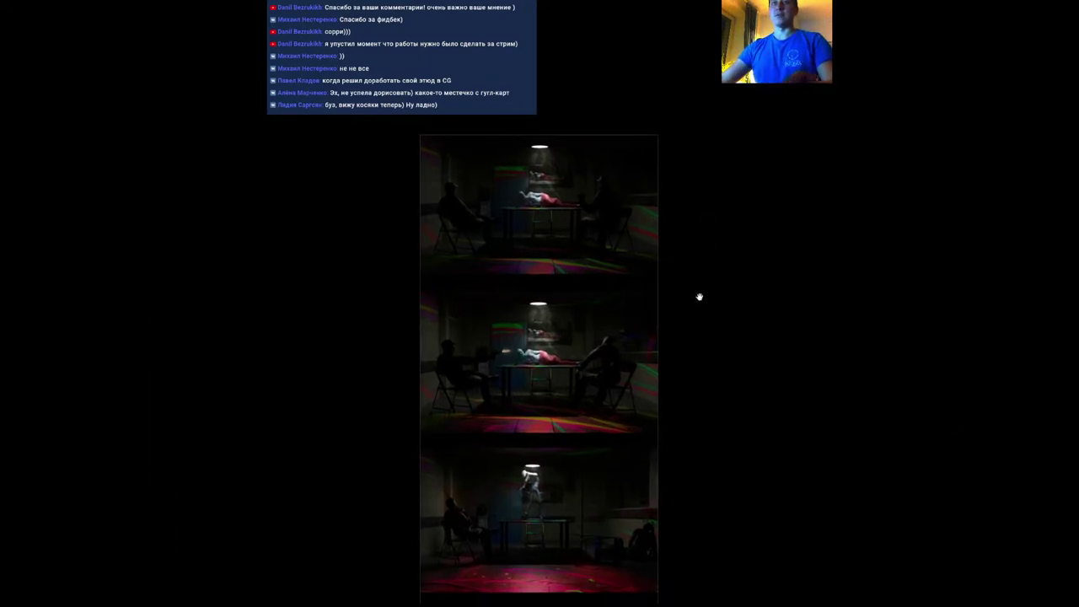
left_click_drag(699, 296, 718, 281)
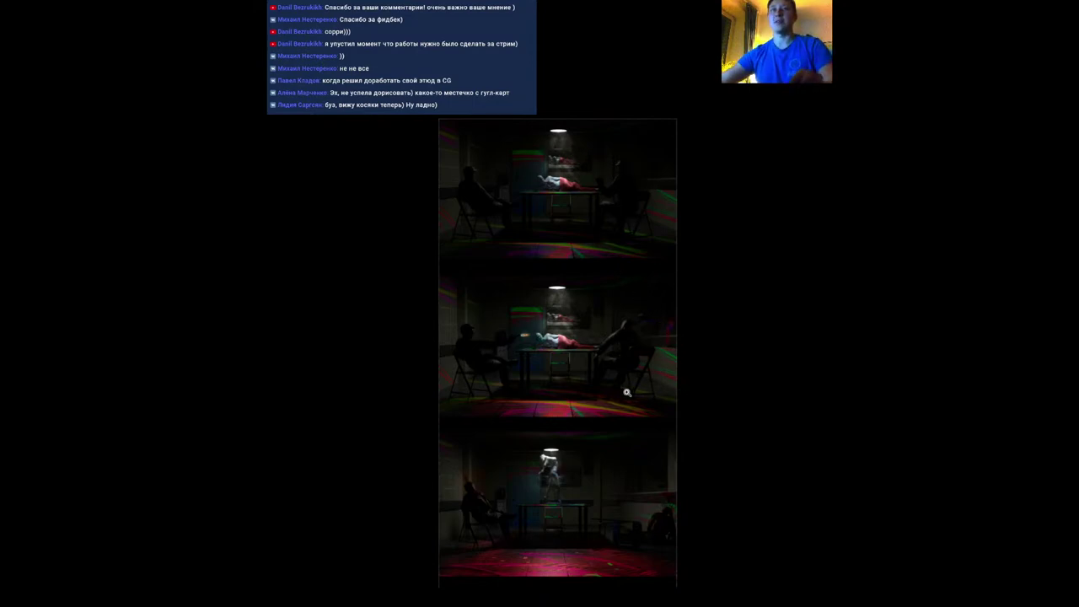
scroll(587, 347, "up", 5)
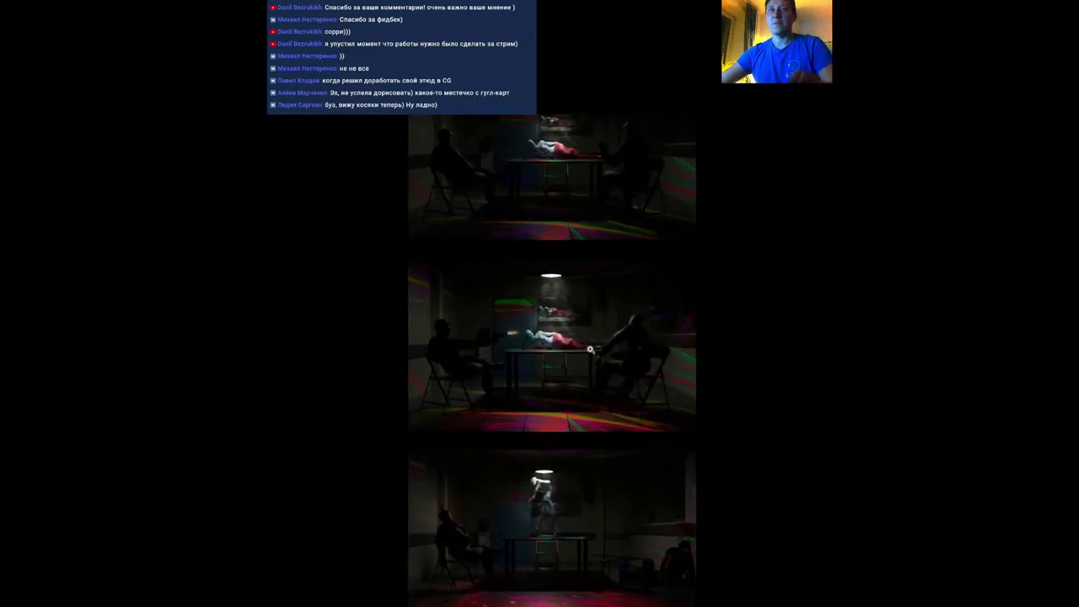
left_click_drag(553, 251, 562, 432)
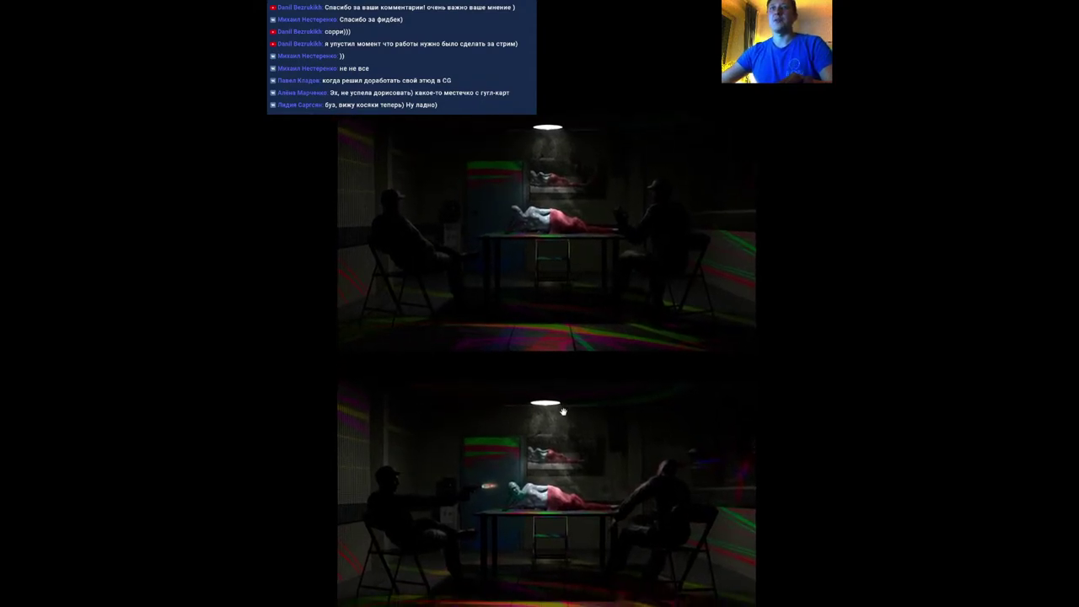
scroll(573, 430, "down", 3)
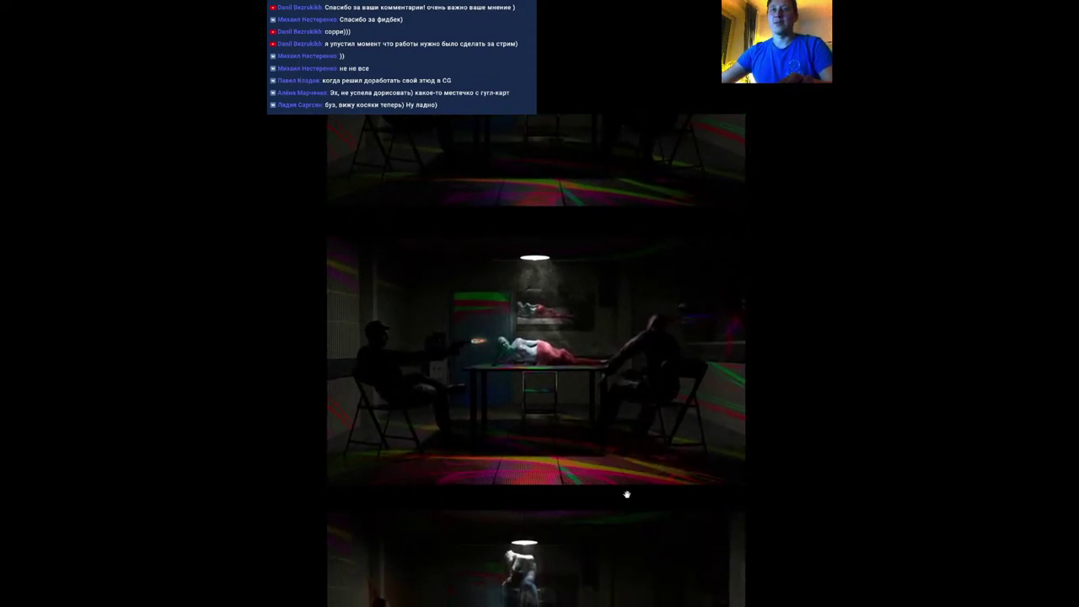
left_click_drag(627, 494, 620, 372)
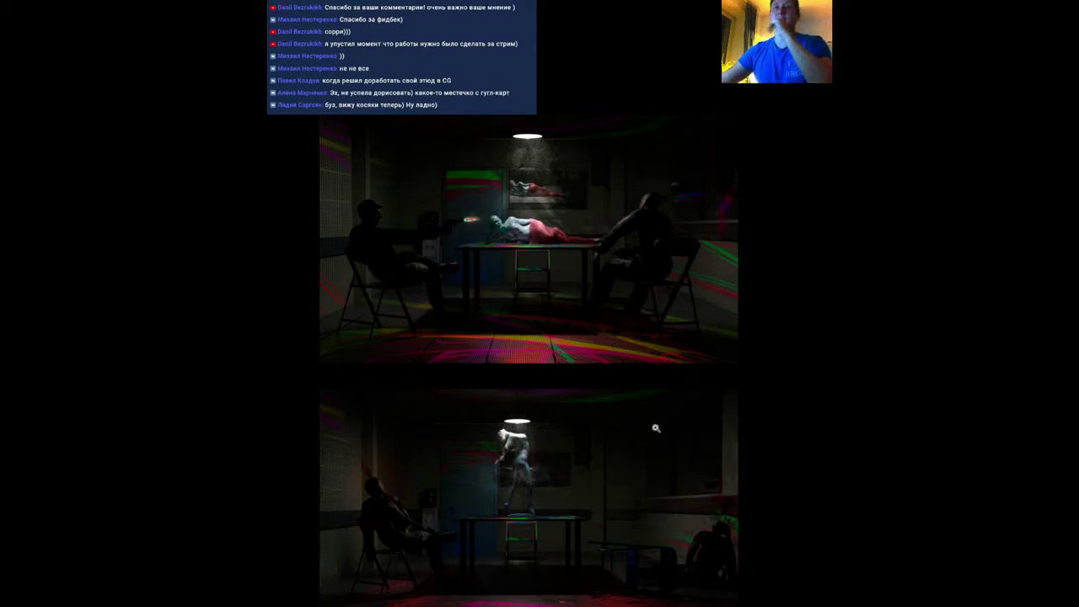
left_click_drag(613, 397, 616, 376)
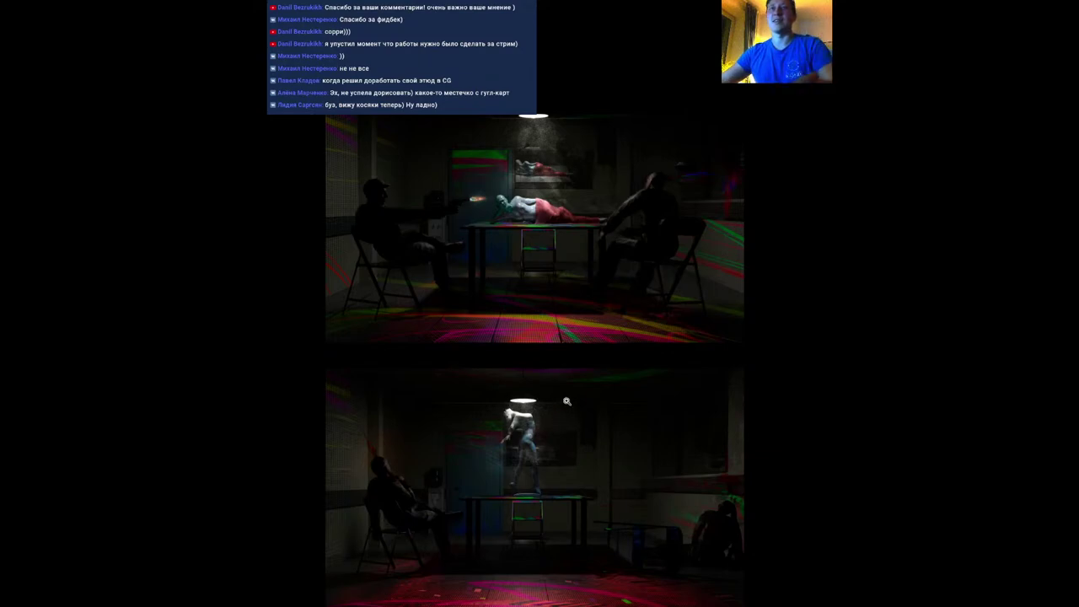
Examine the last panel of 6.jpg up close, from the figure standing on the table to the seated men and red floor.
mouse_move(561, 339)
left_mouse_down()
mouse_move(561, 360)
mouse_move(574, 335)
left_mouse_up()
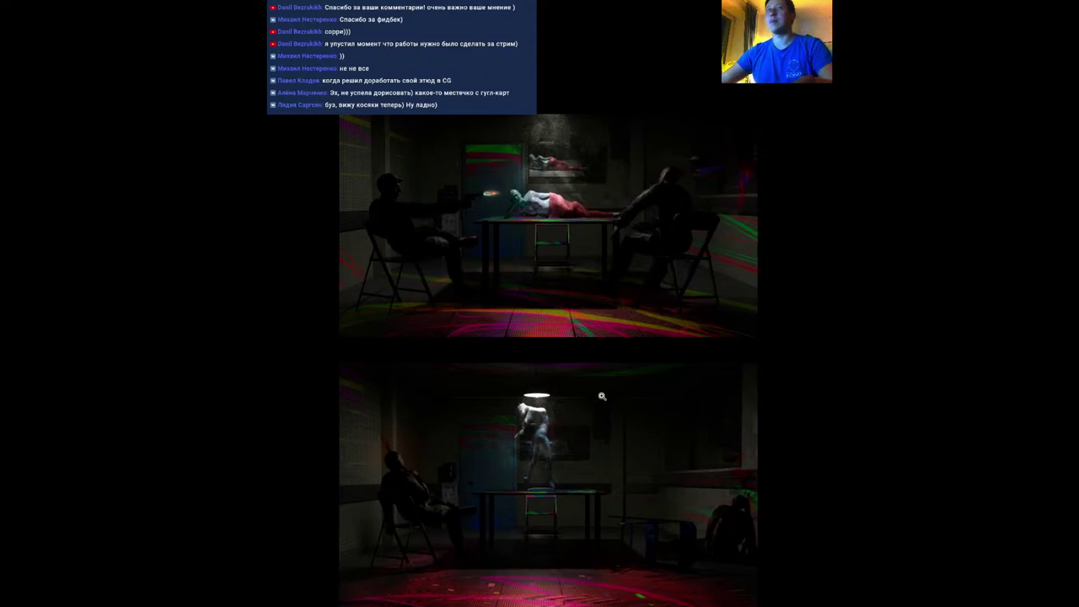
scroll(517, 434, "up", 3)
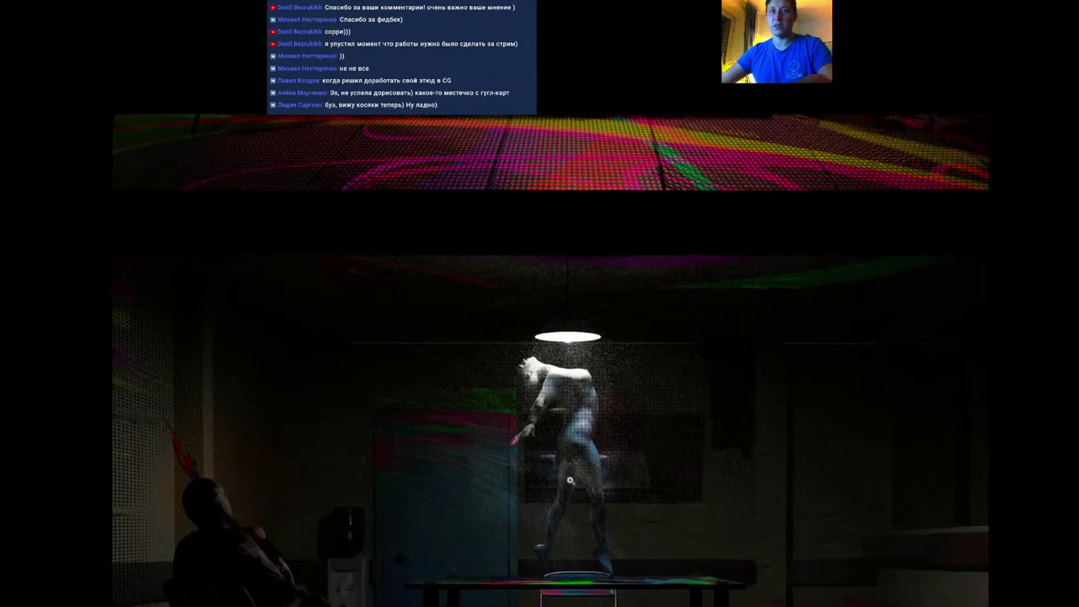
left_click_drag(590, 507, 462, 292)
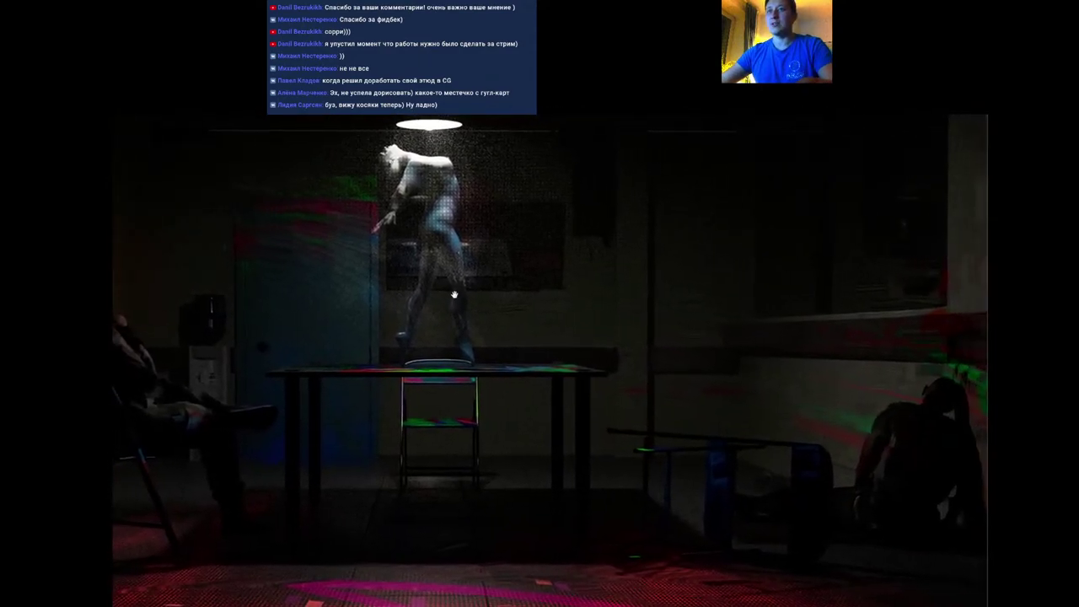
scroll(506, 317, "down", 3)
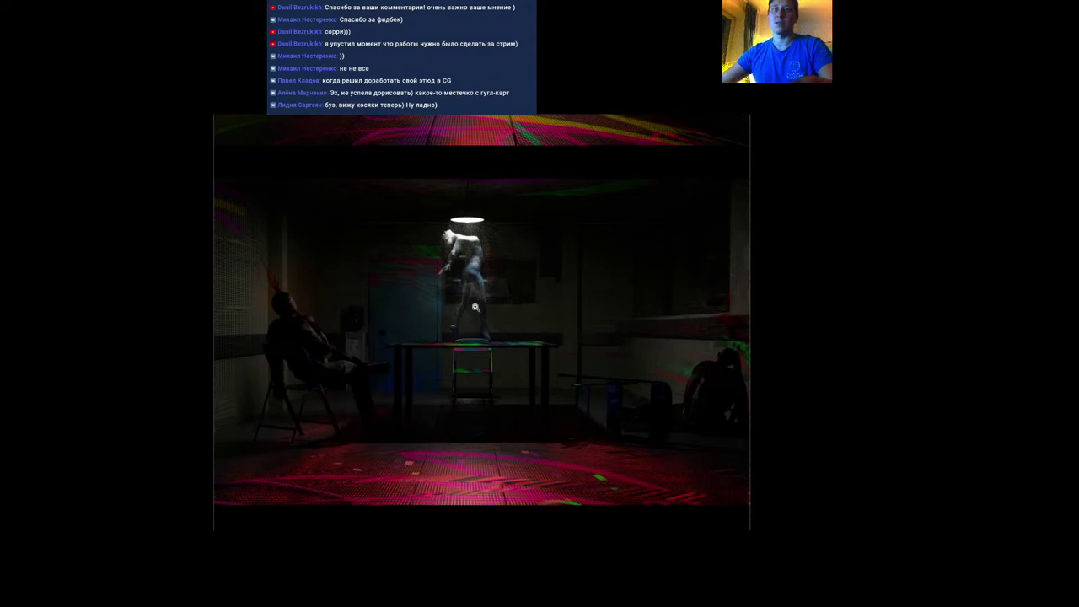
scroll(482, 322, "down", 2)
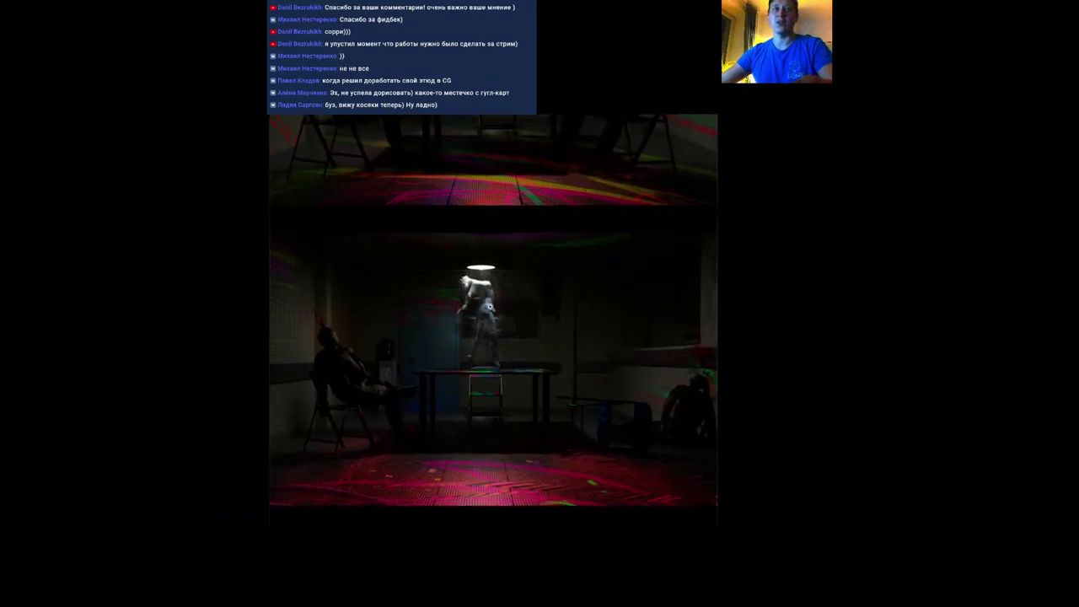
Compare the three room panels of 6.jpg at reduced size, going from the last scene up to the first and back.
left_click_drag(490, 316, 495, 406)
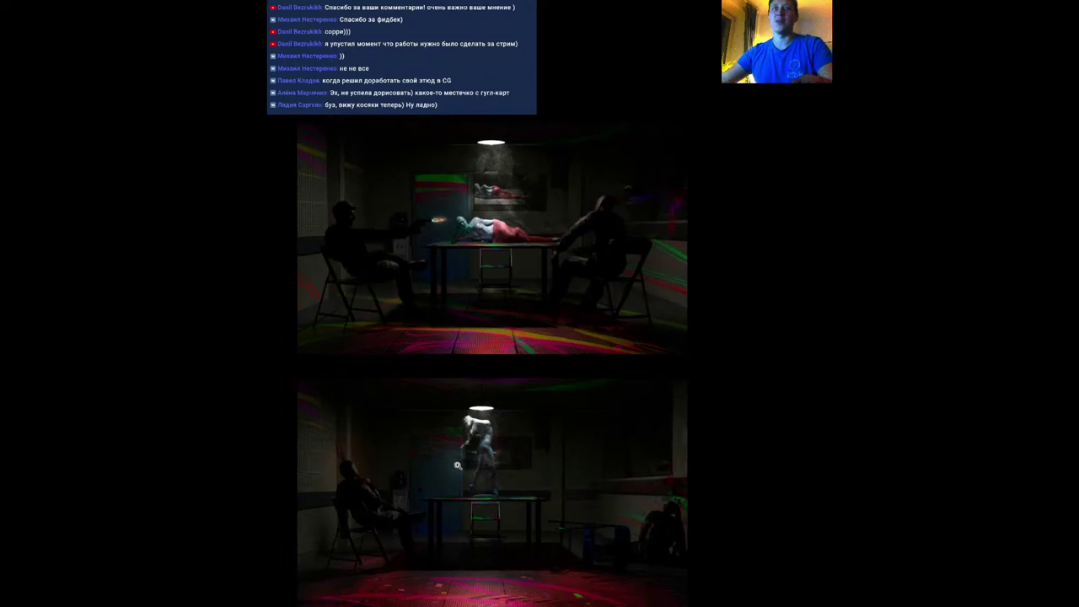
scroll(488, 324, "up", 3)
left_click_drag(496, 352, 504, 393)
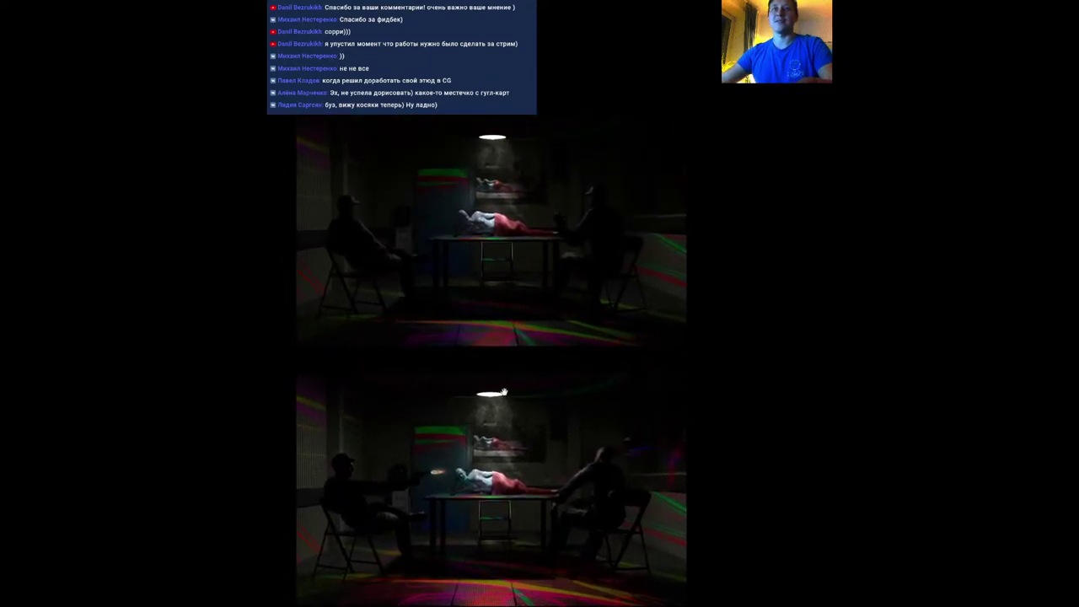
scroll(504, 393, "down", 3)
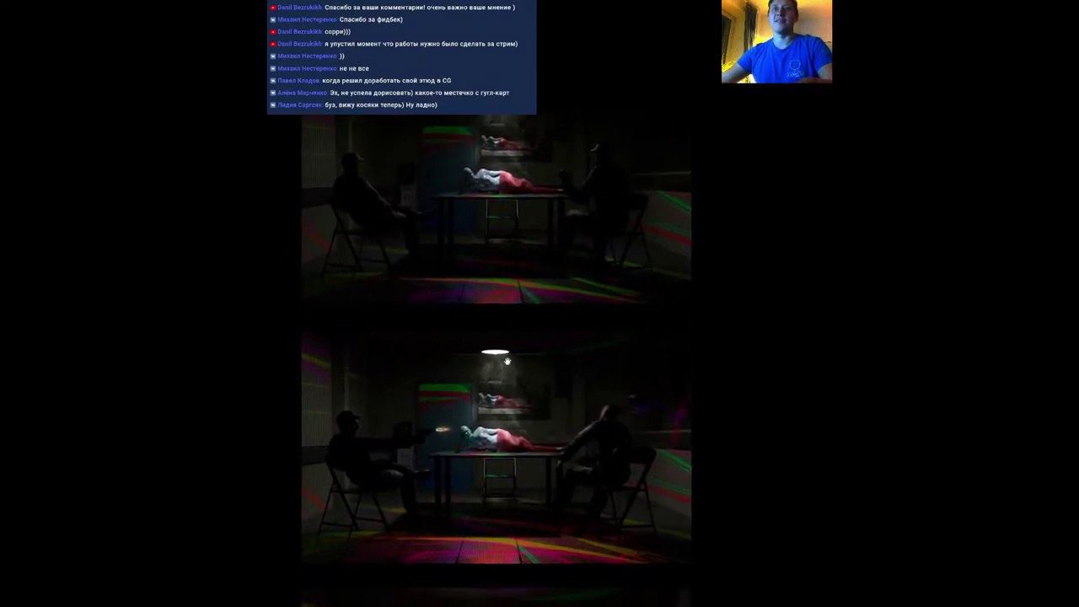
left_click_drag(517, 354, 527, 297)
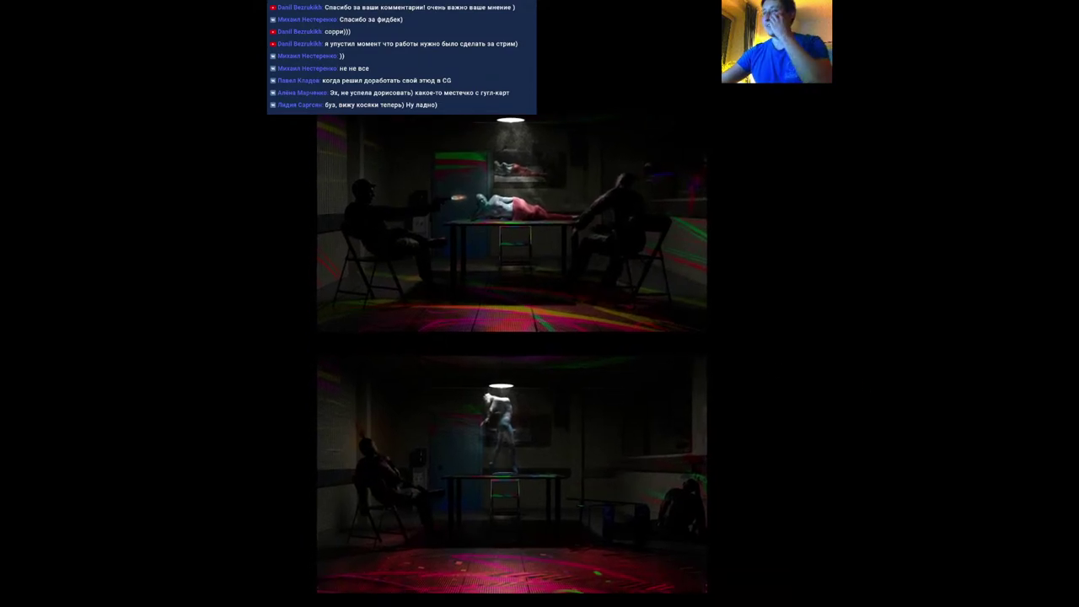